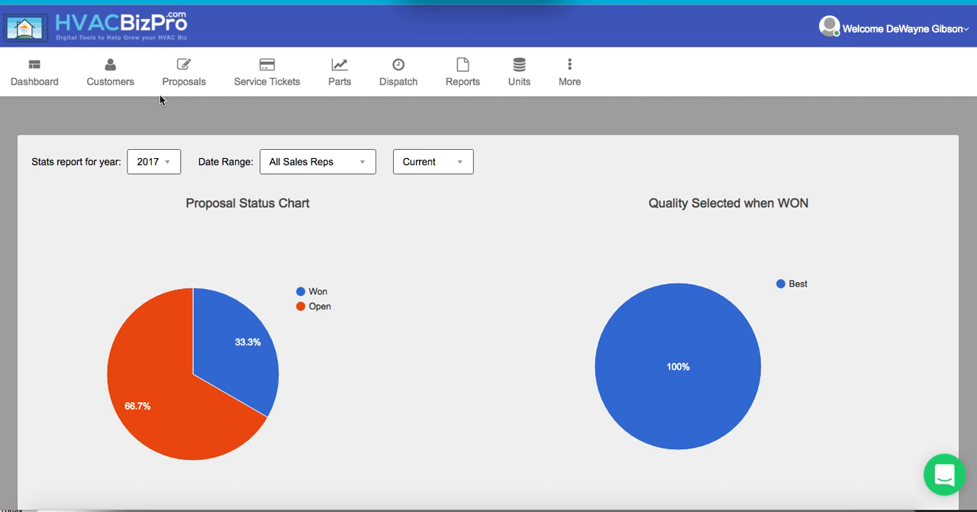
- Open the Service Ticket Defaults from the account's profile page
click(931, 34)
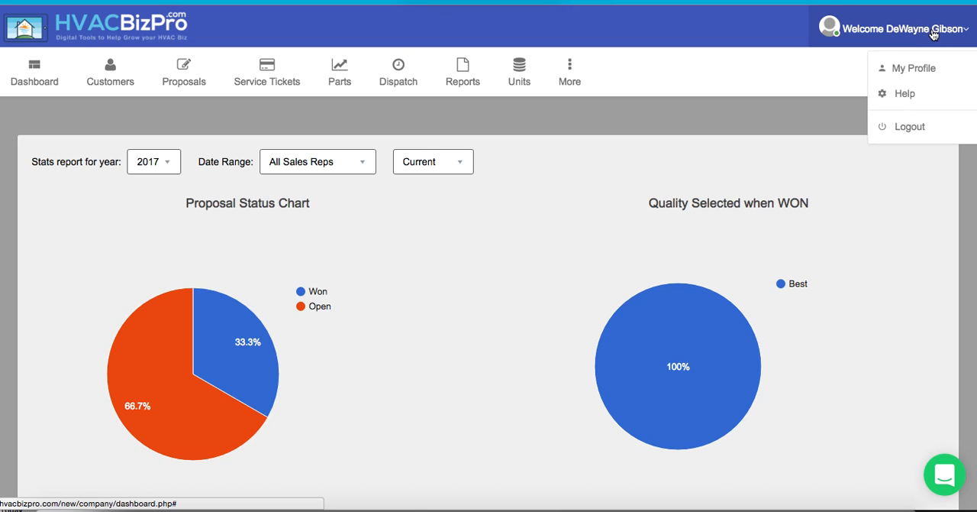
click(914, 73)
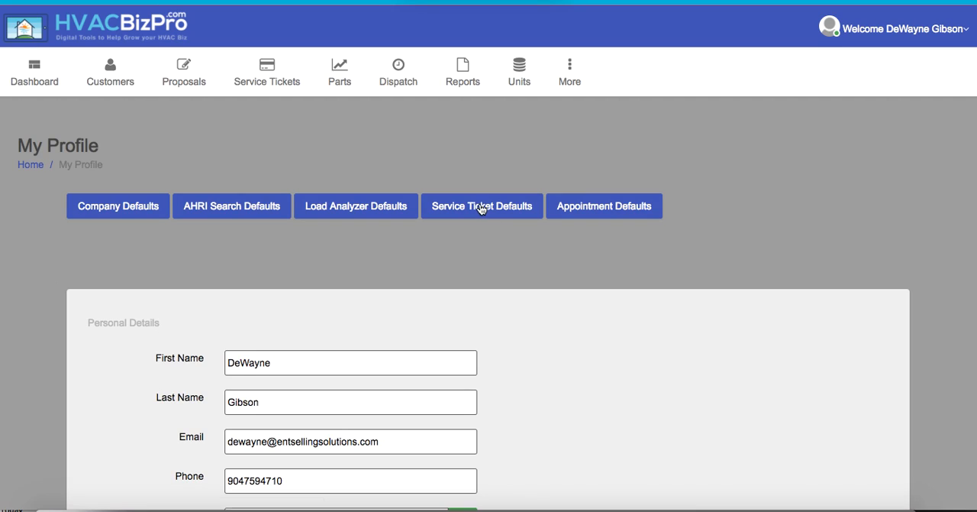
click(481, 208)
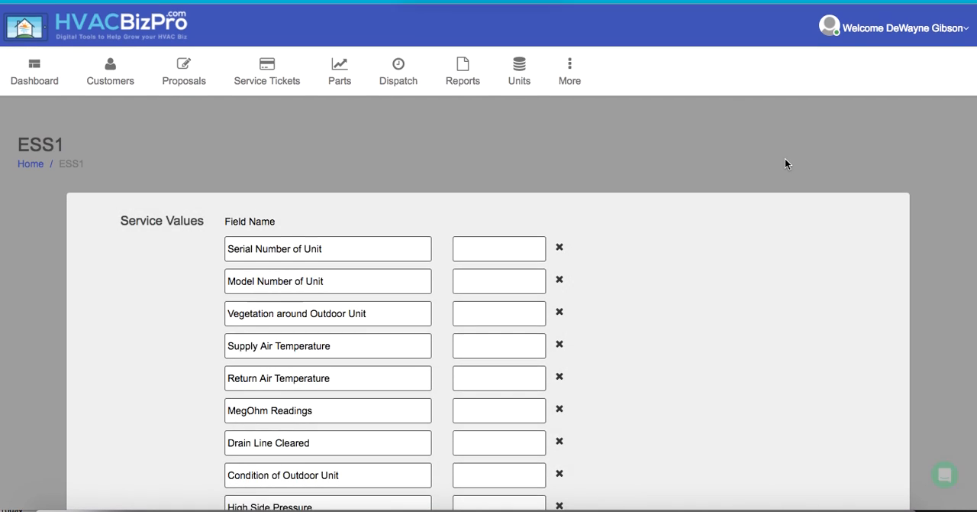
- Add a blank service value row below Indoor Fan Amperage and remove it again
scroll(785, 162, down, 3)
scroll(786, 162, down, 1)
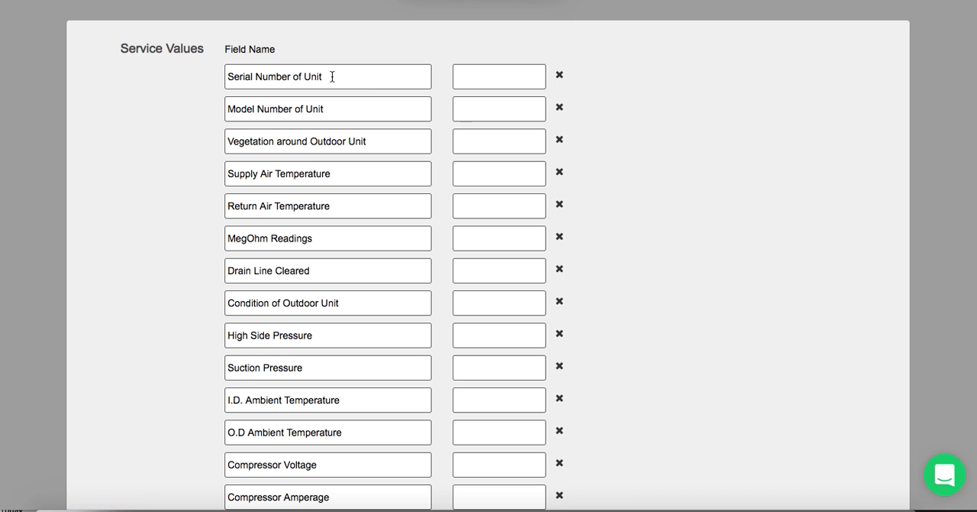
scroll(660, 225, down, 5)
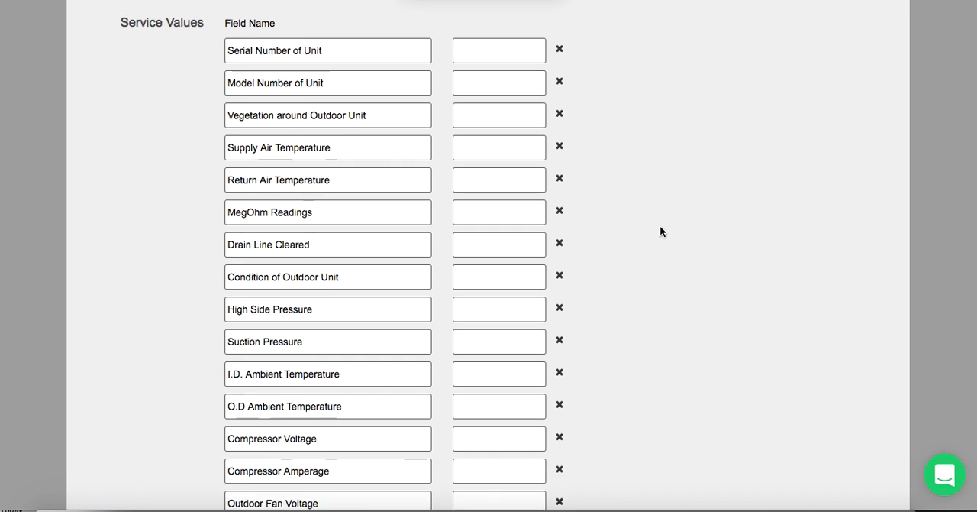
click(270, 278)
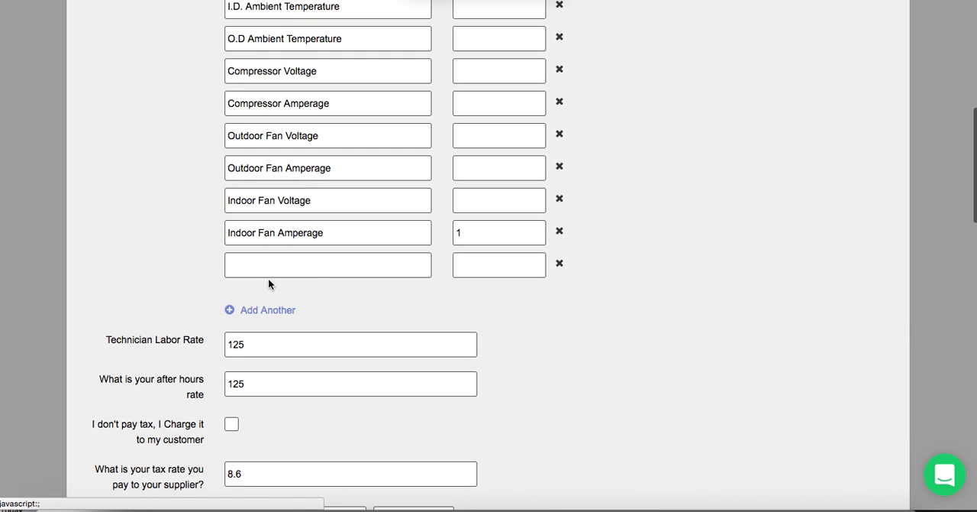
click(560, 265)
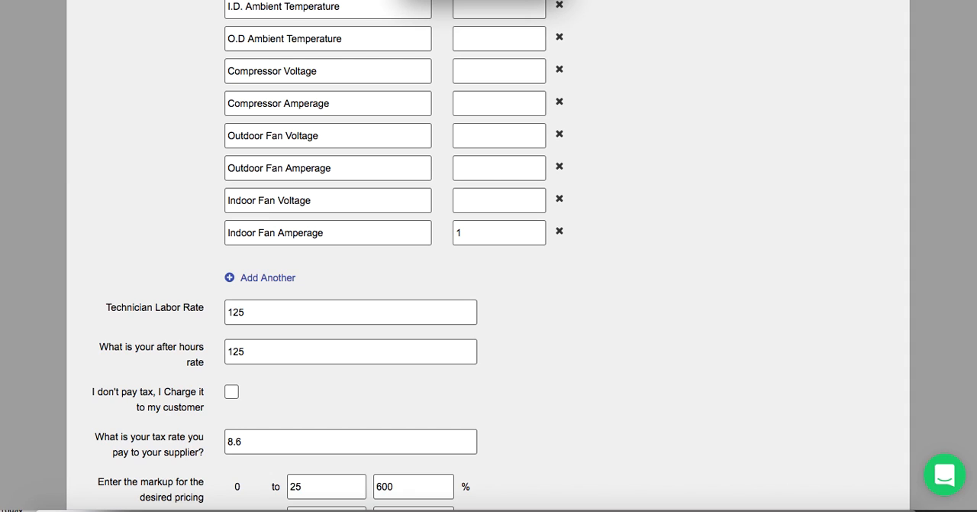
- Review the technician labor rate, after-hours rate, supplier tax, markup tiers, maintenance plan and refrigerant charge defaults
double_click(260, 311)
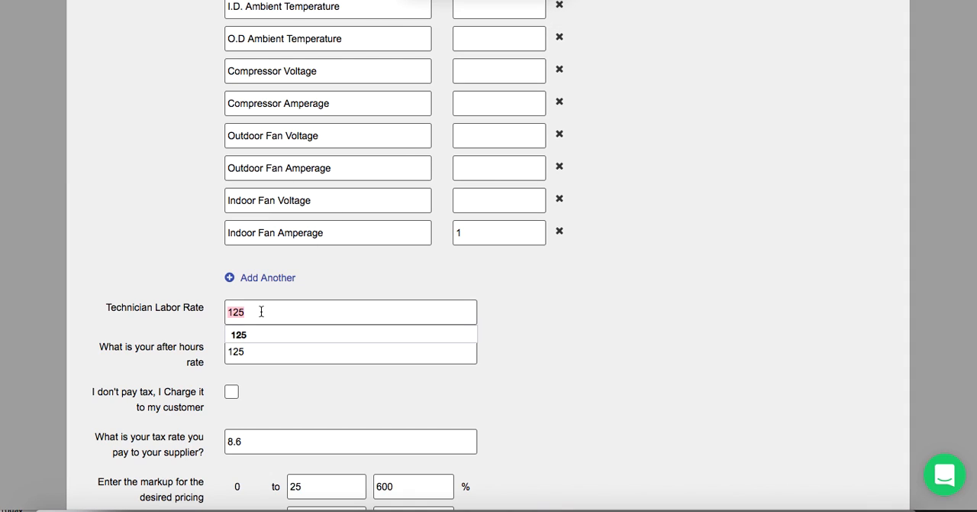
click(139, 216)
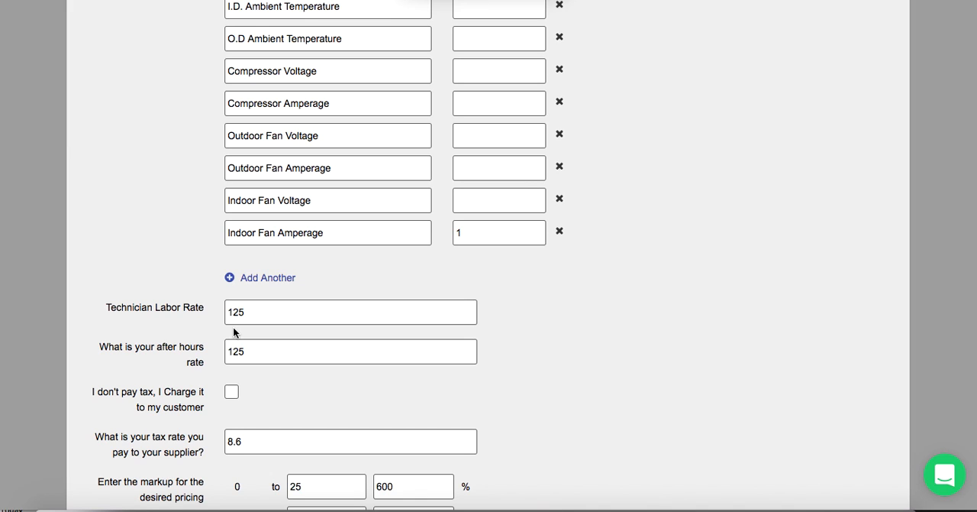
scroll(233, 326, down, 3)
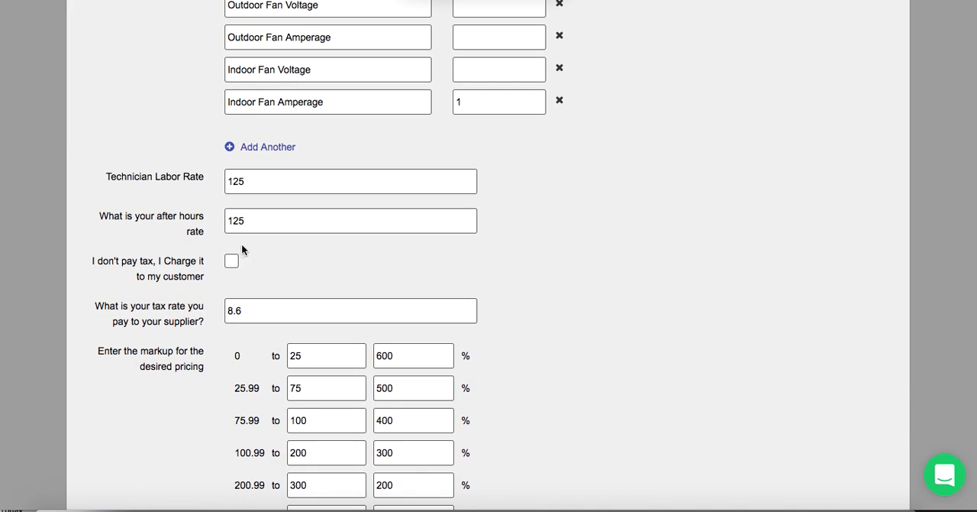
double_click(243, 222)
scroll(188, 280, down, 3)
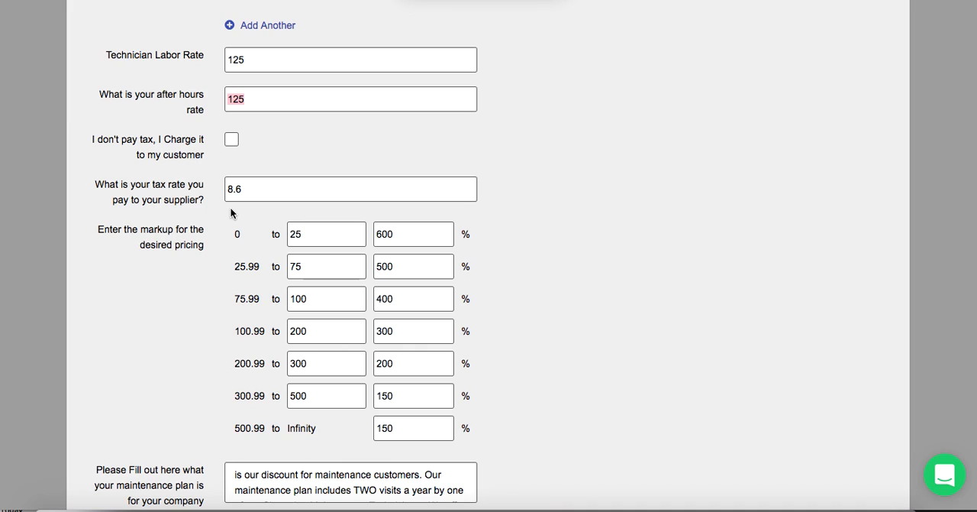
scroll(231, 209, down, 1)
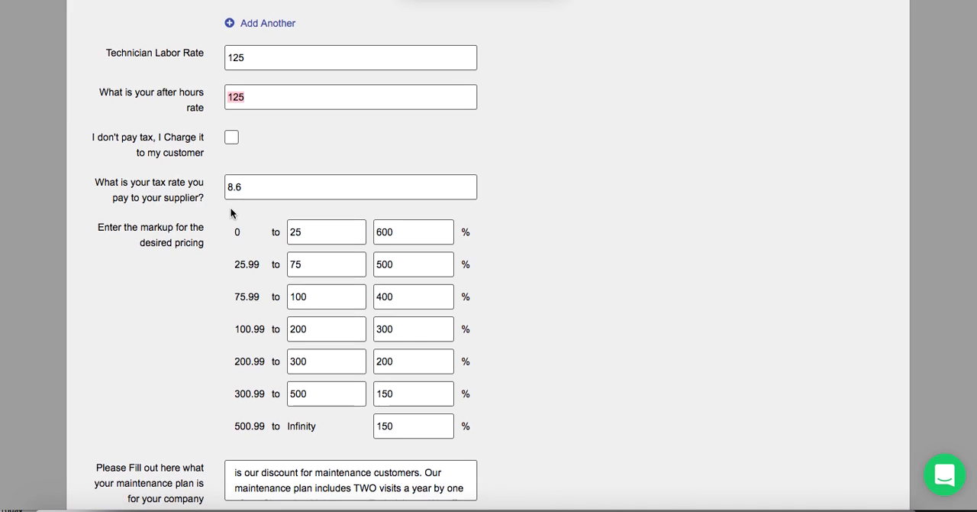
scroll(231, 209, down, 5)
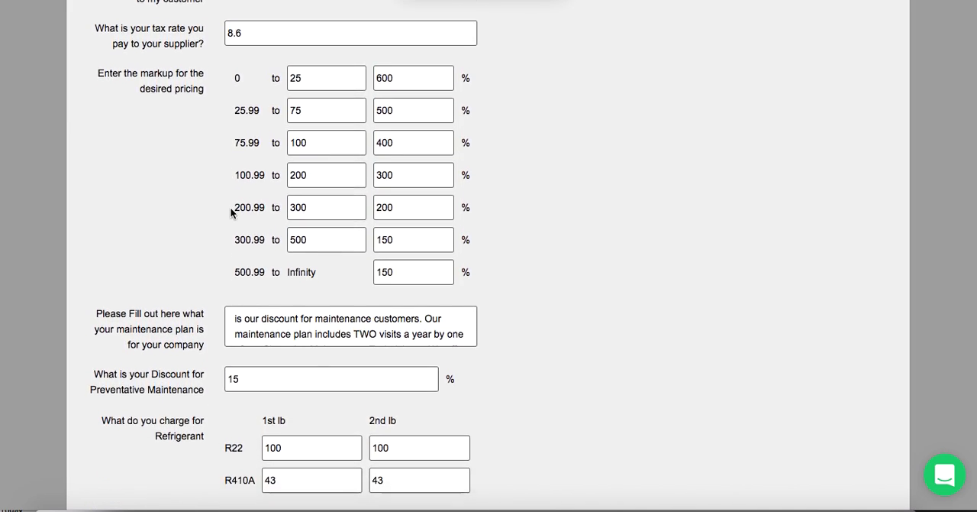
scroll(231, 213, down, 2)
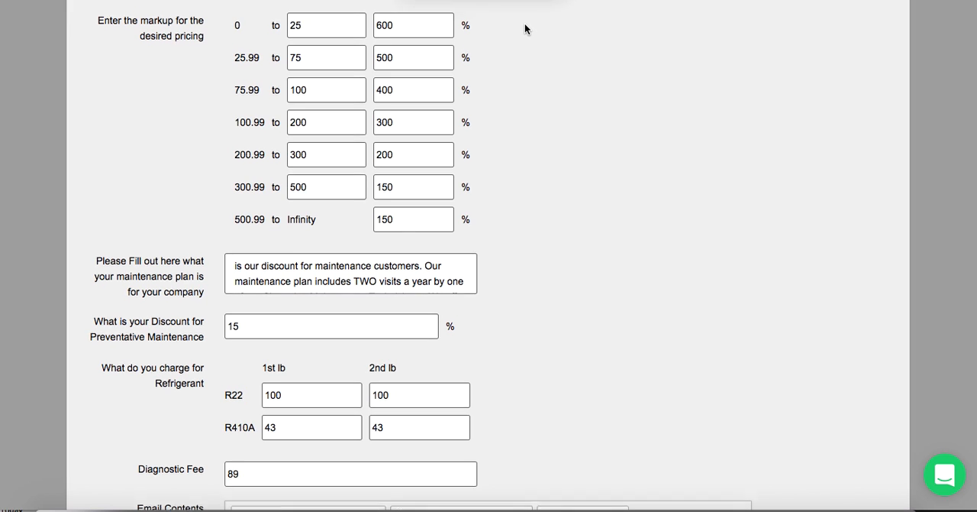
scroll(525, 29, up, 5)
scroll(525, 29, up, 2)
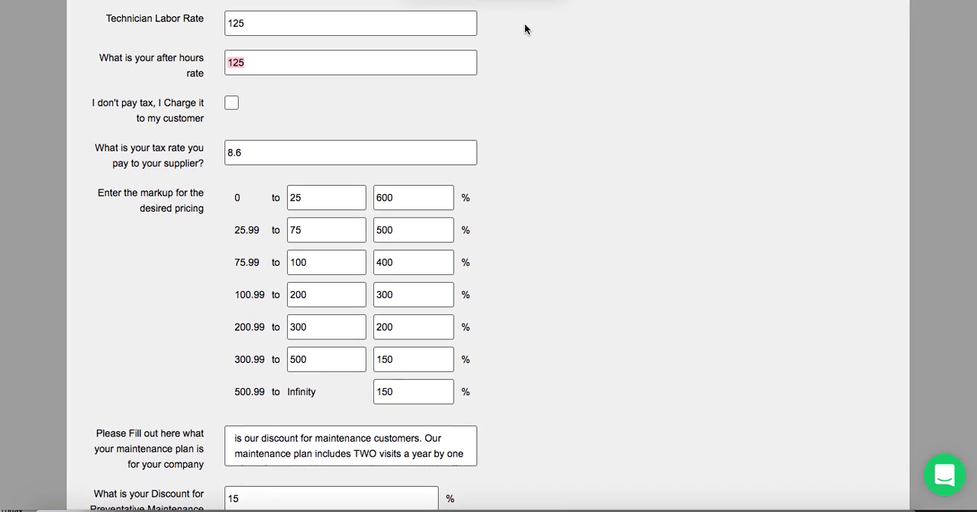
click(249, 29)
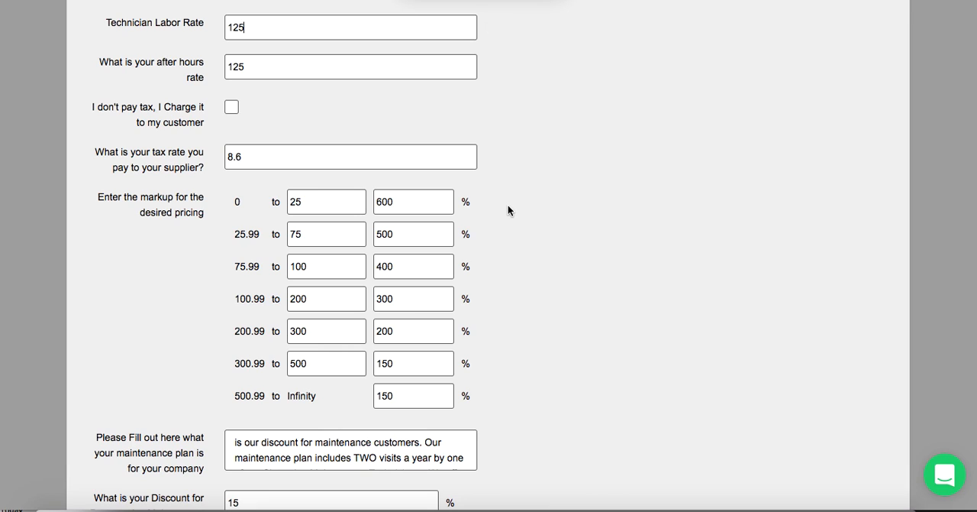
scroll(524, 200, down, 5)
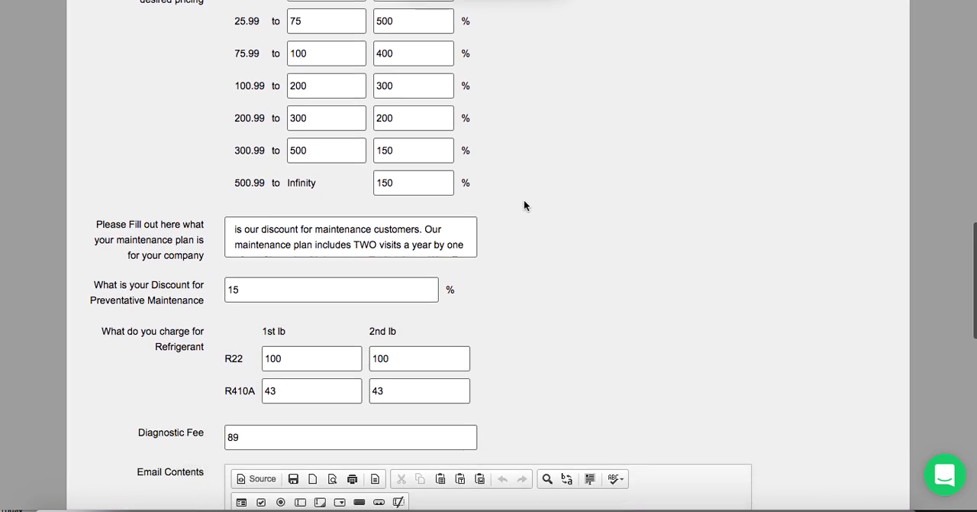
scroll(524, 199, down, 1)
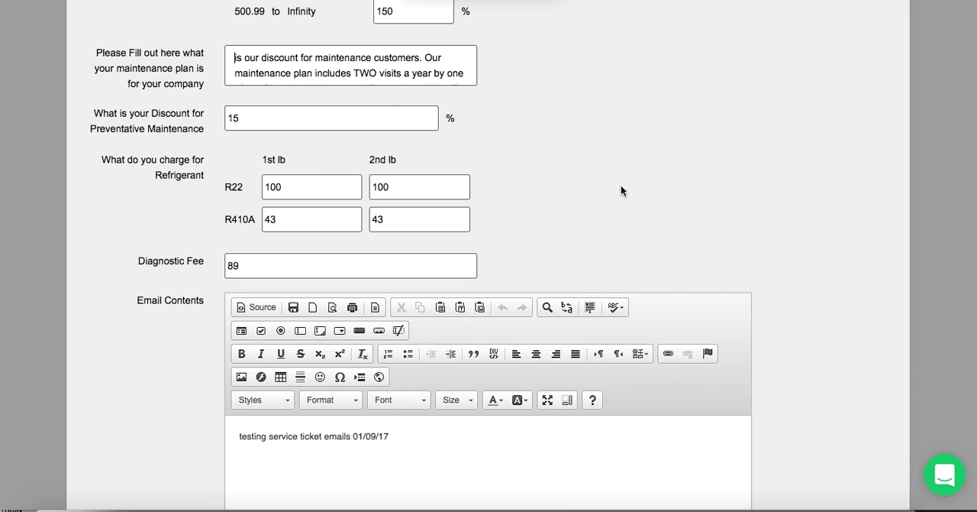
scroll(138, 273, down, 3)
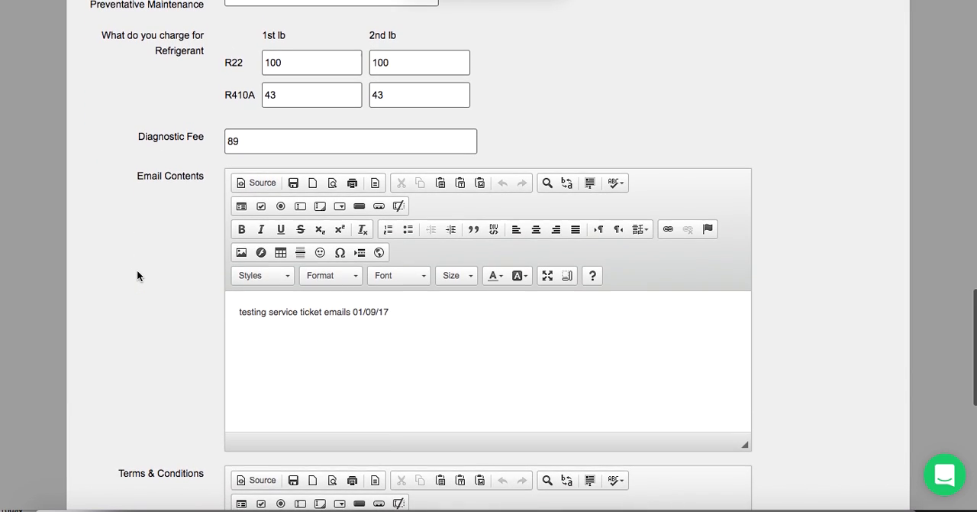
- Re-enter the first-pound charge for R22 refrigerant
click(288, 74)
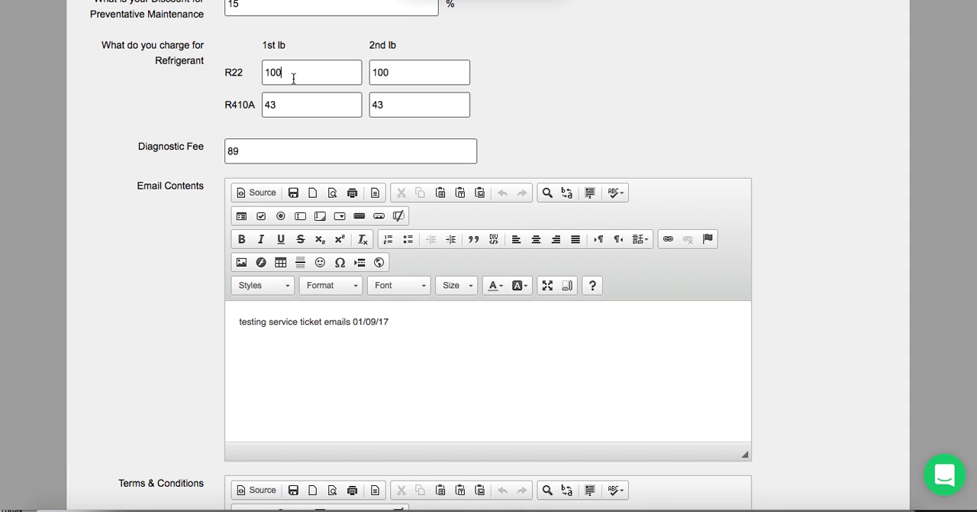
key(BackSpace)
key(BackSpace)
key(BackSpace)
key(BackSpace)
text(00)
- Review the email contents and the terms and conditions, and save the service ticket defaults
scroll(163, 213, down, 3)
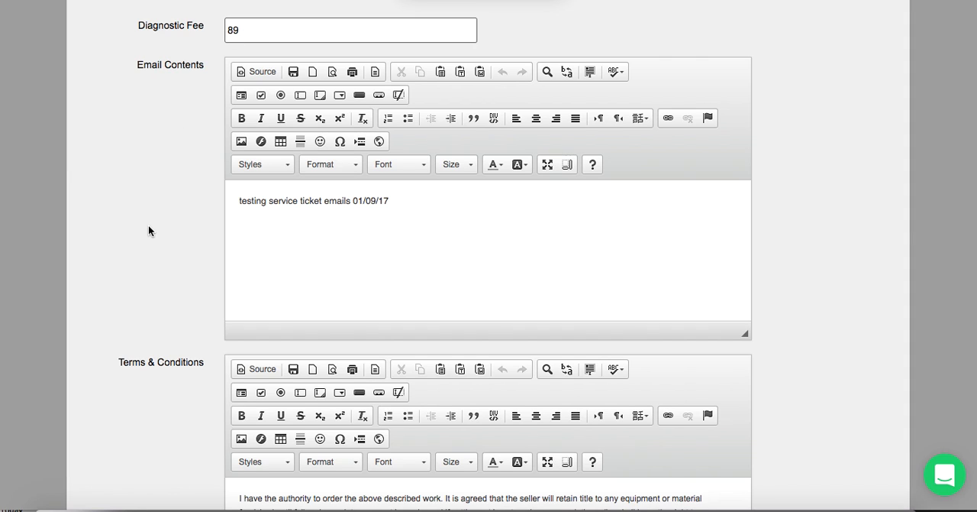
scroll(148, 228, down, 2)
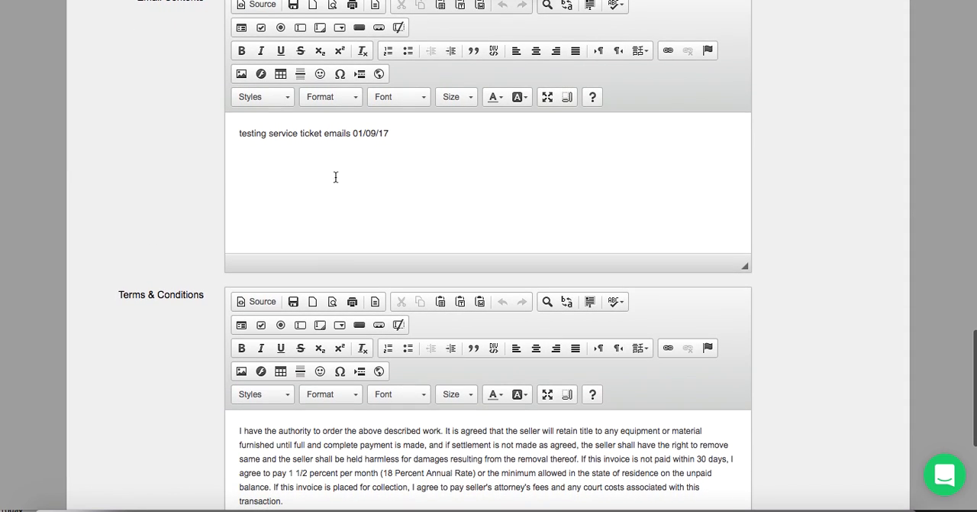
click(396, 133)
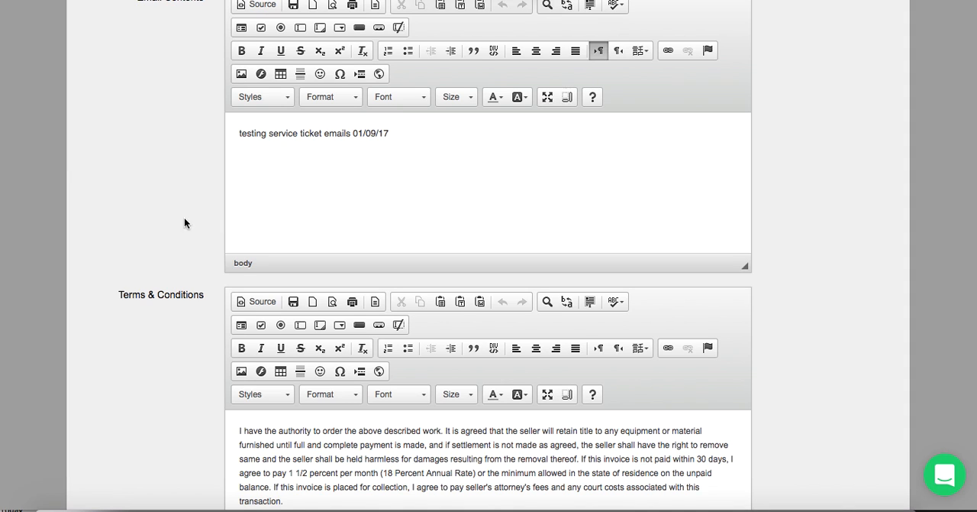
scroll(167, 324, down, 5)
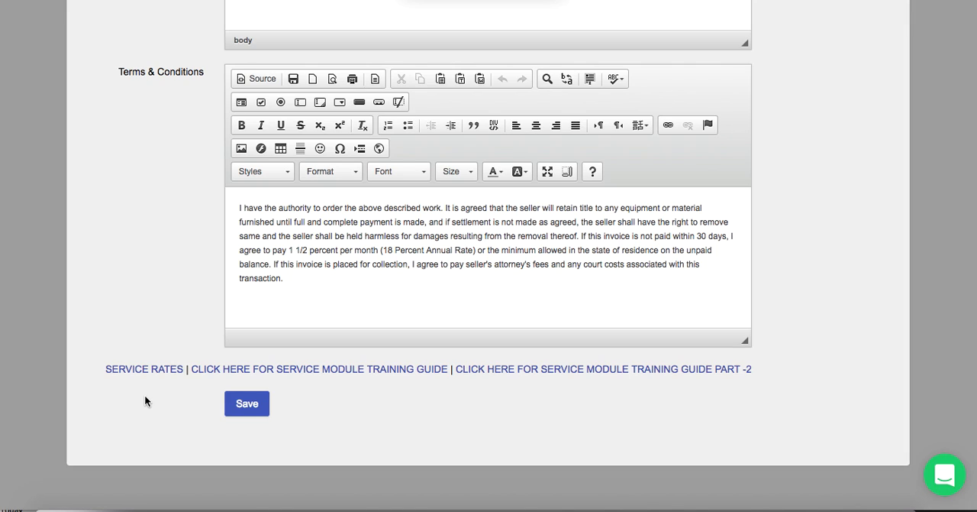
scroll(144, 394, up, 20)
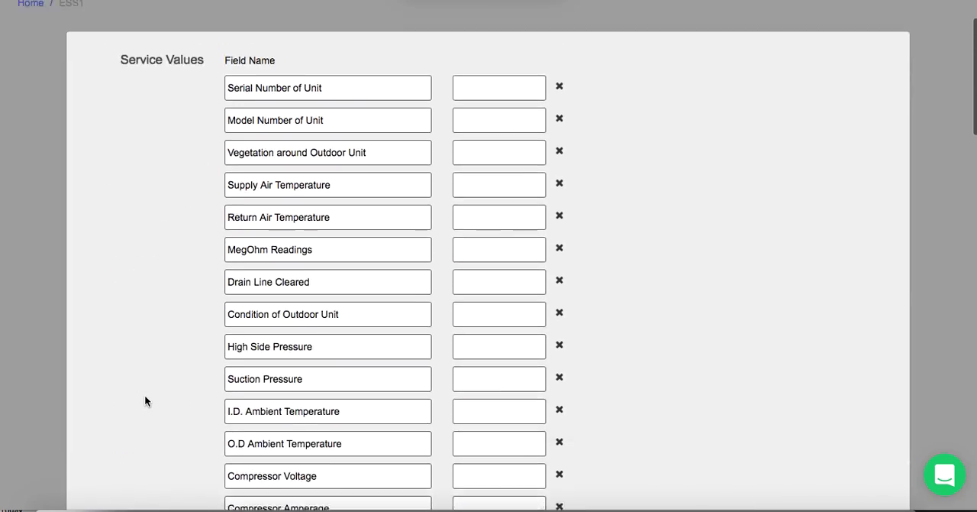
scroll(145, 401, up, 5)
scroll(144, 400, down, 20)
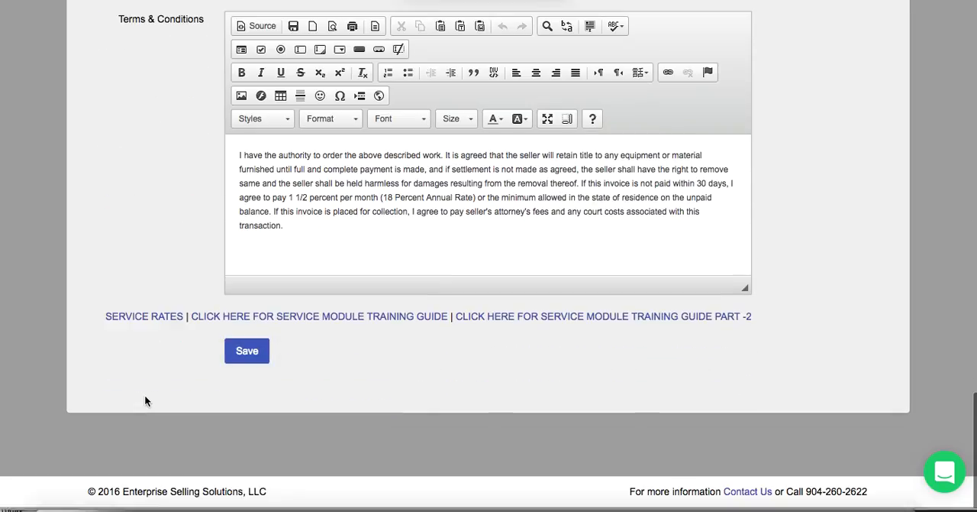
click(250, 356)
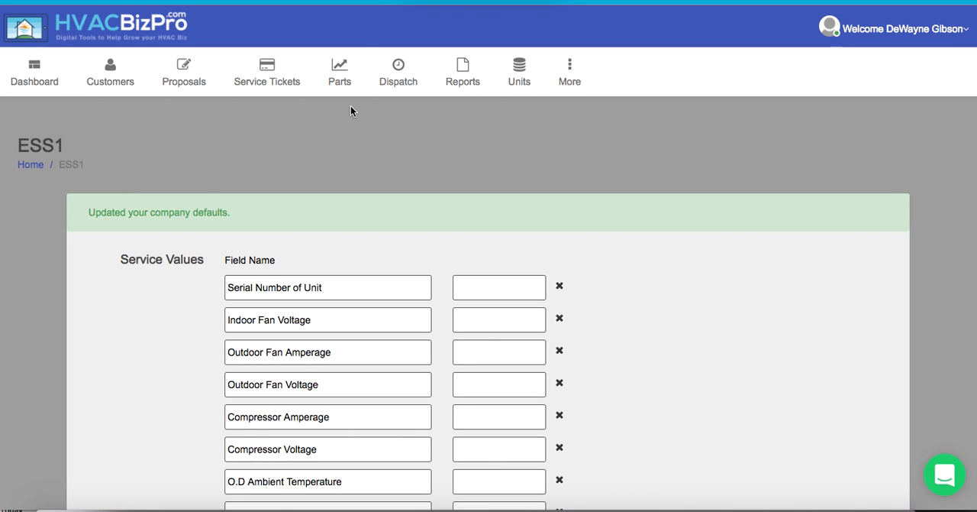
- Open the parts listing and search it by name for "Compressor"
click(339, 82)
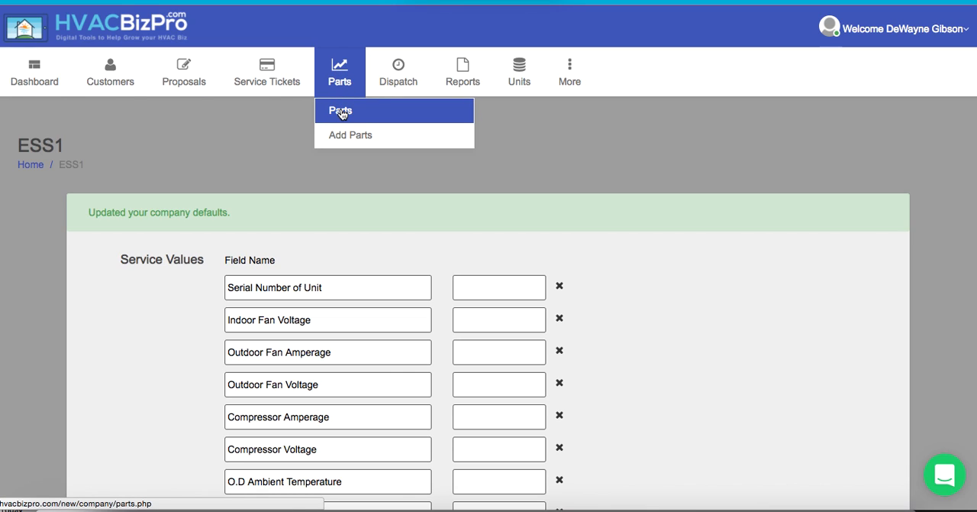
click(341, 112)
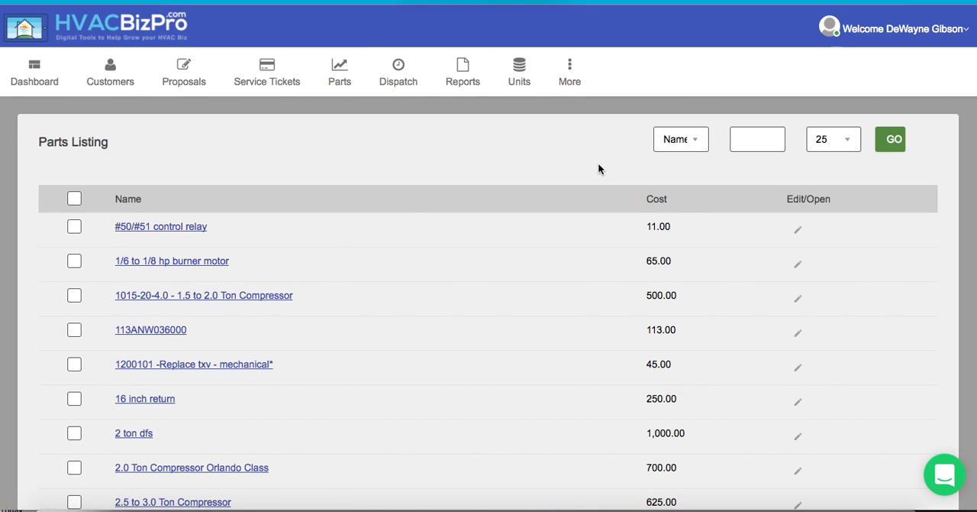
click(750, 142)
text(Compressor)
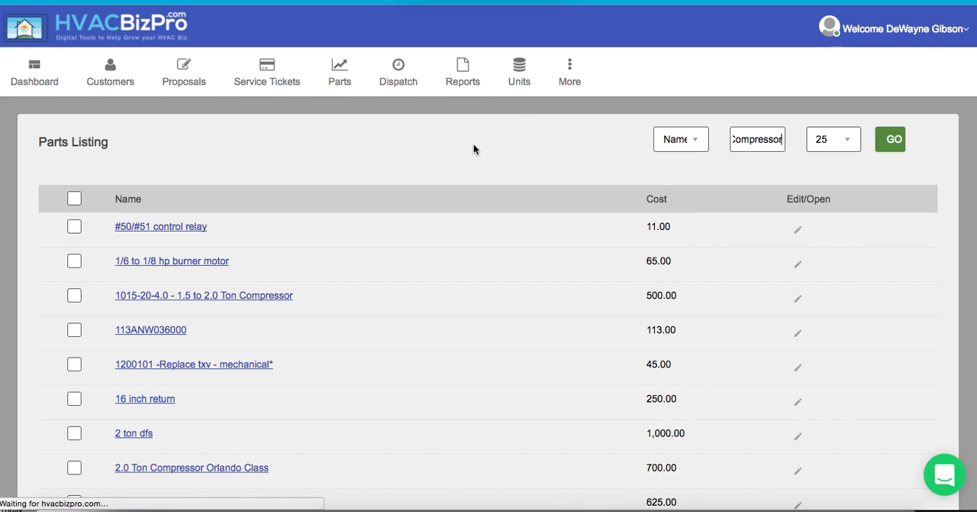
- Open the 3.5 to 4.0 Ton Compressor part for editing from the search results
scroll(416, 296, down, 2)
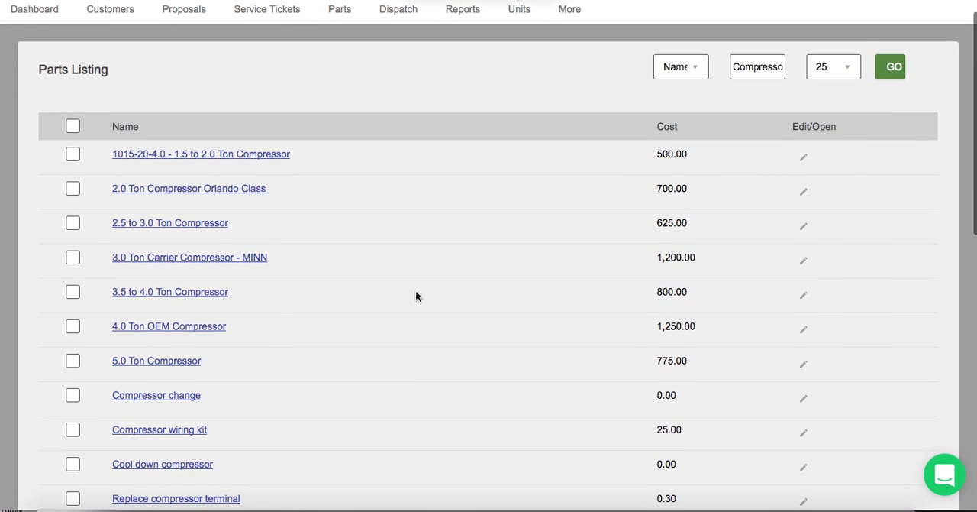
click(201, 294)
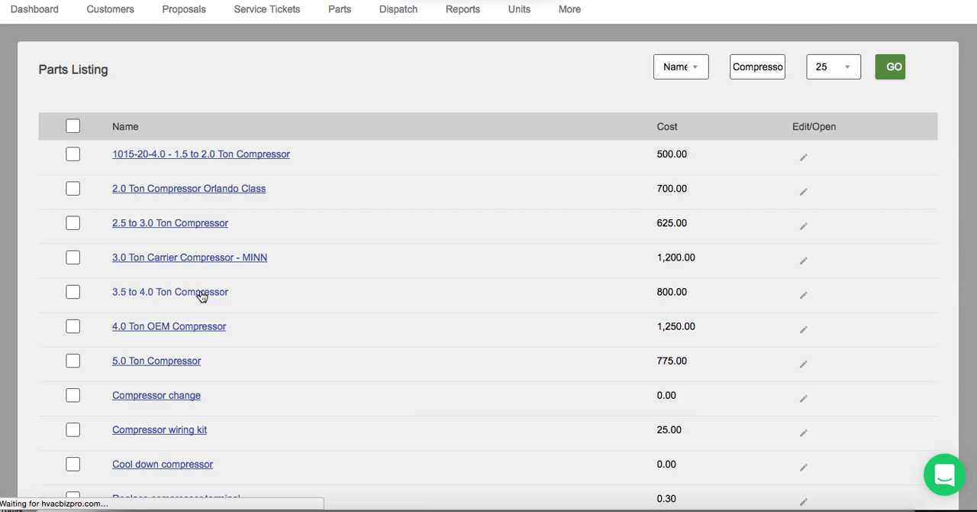
scroll(599, 306, down, 3)
scroll(619, 318, down, 2)
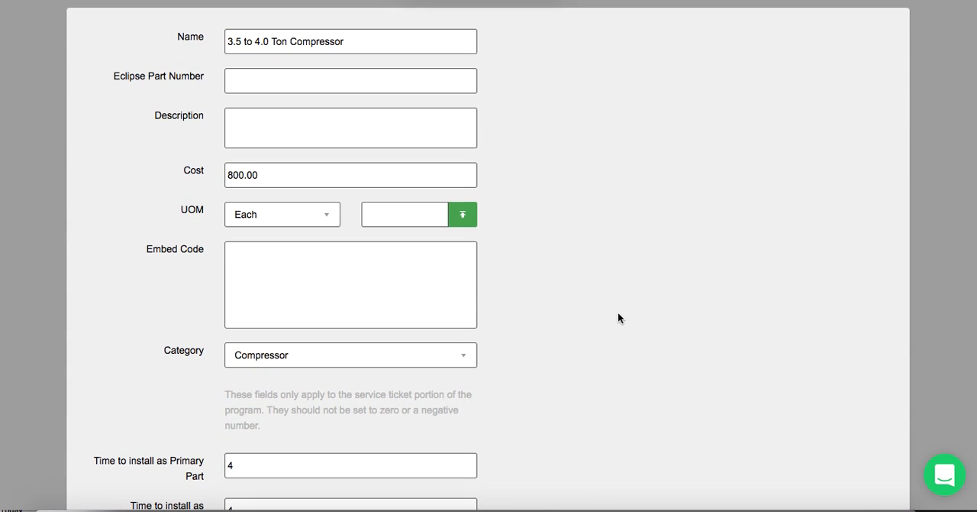
- Examine the compressor part's category options, keeping Compressor selected, and its installation times as primary and secondary part
scroll(618, 318, down, 1)
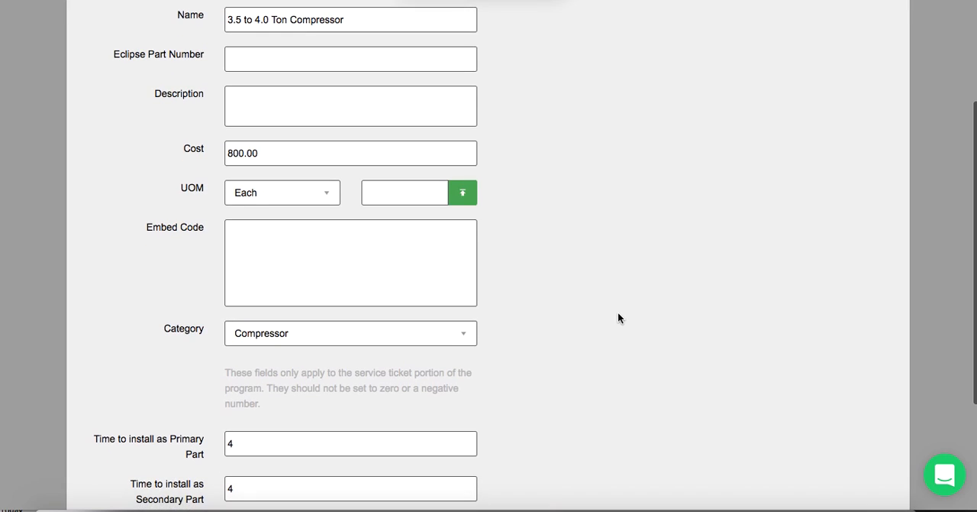
click(464, 333)
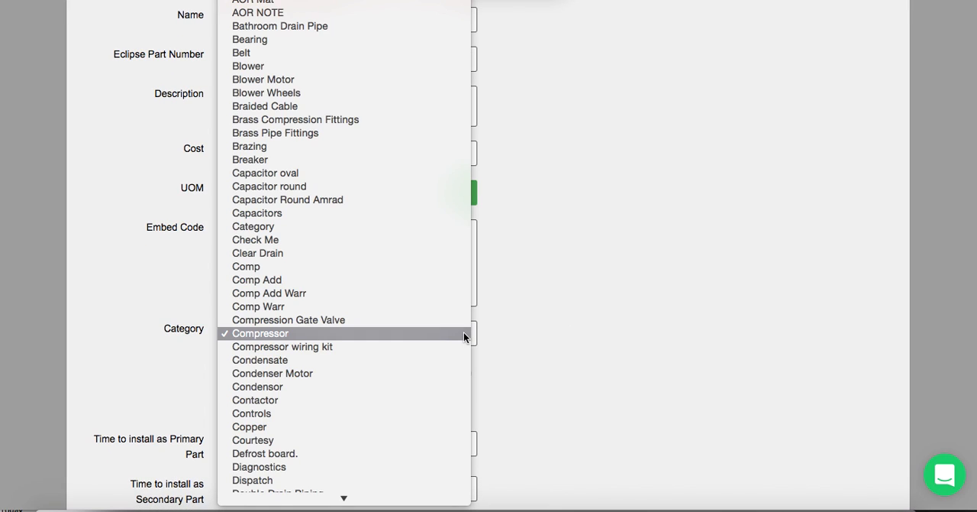
click(385, 333)
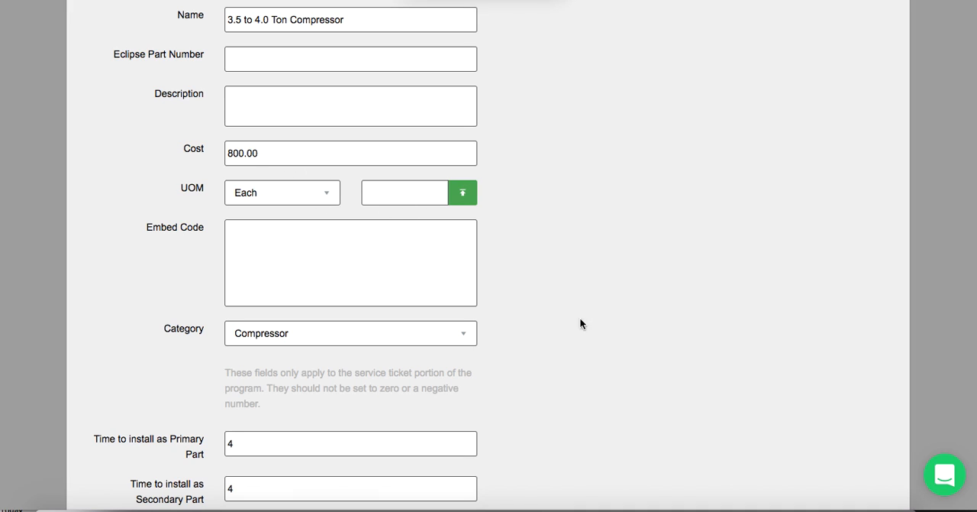
scroll(596, 332, down, 3)
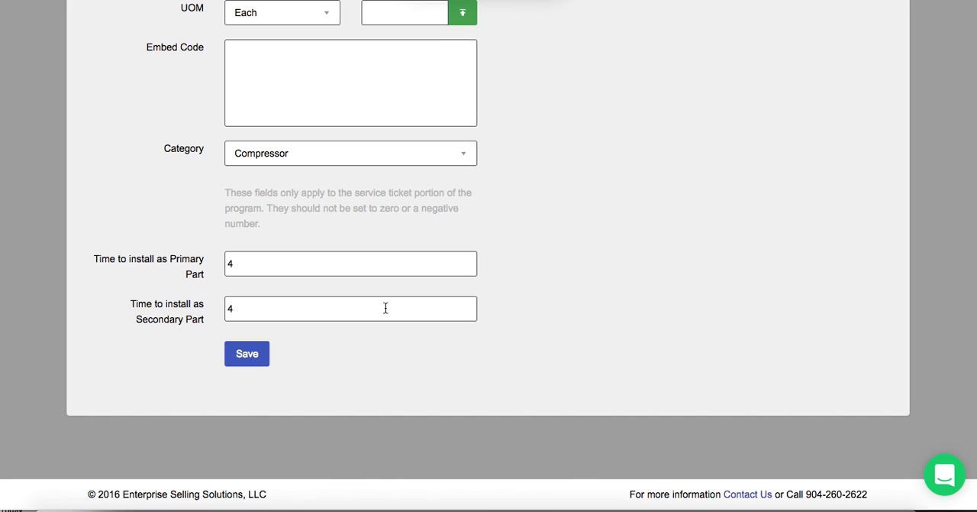
- Return to the parts listing and search it by name for "capacitor"
scroll(386, 308, up, 10)
mouse_move(336, 88)
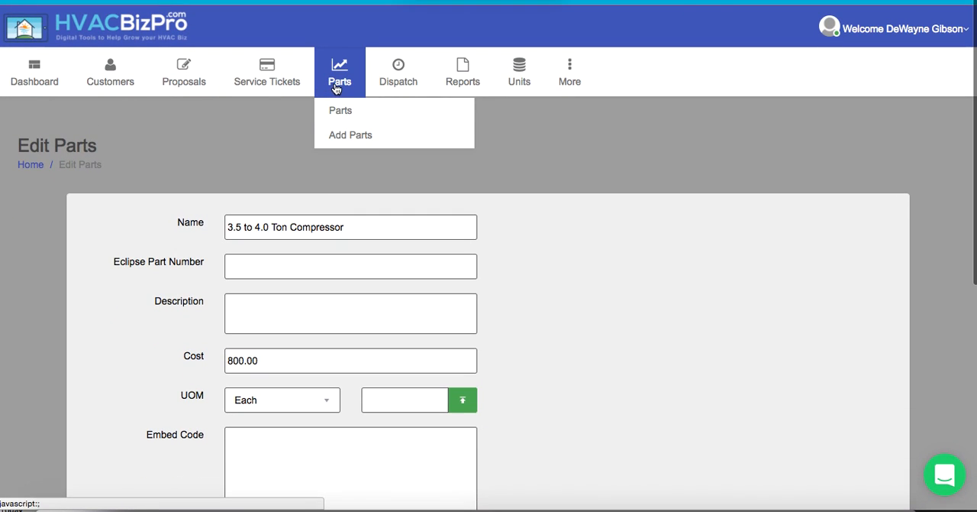
click(340, 112)
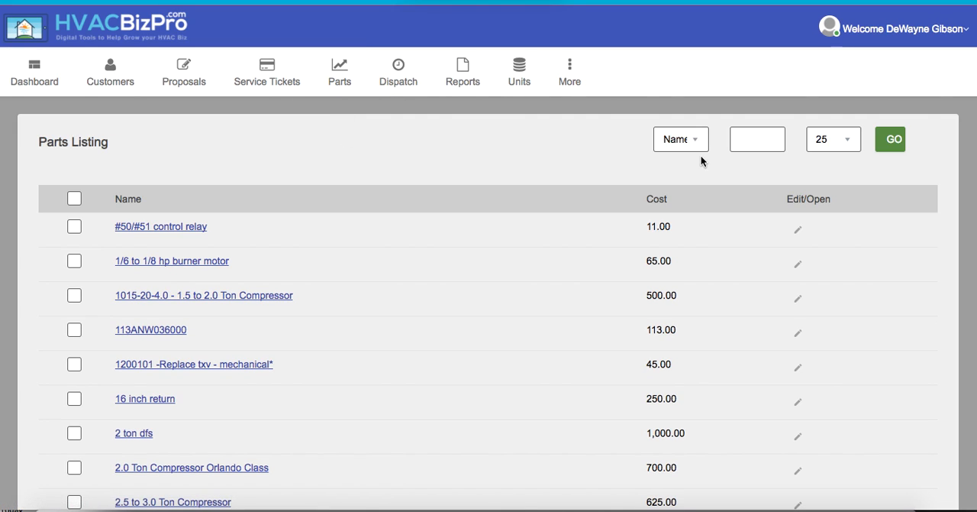
text(capacitor)
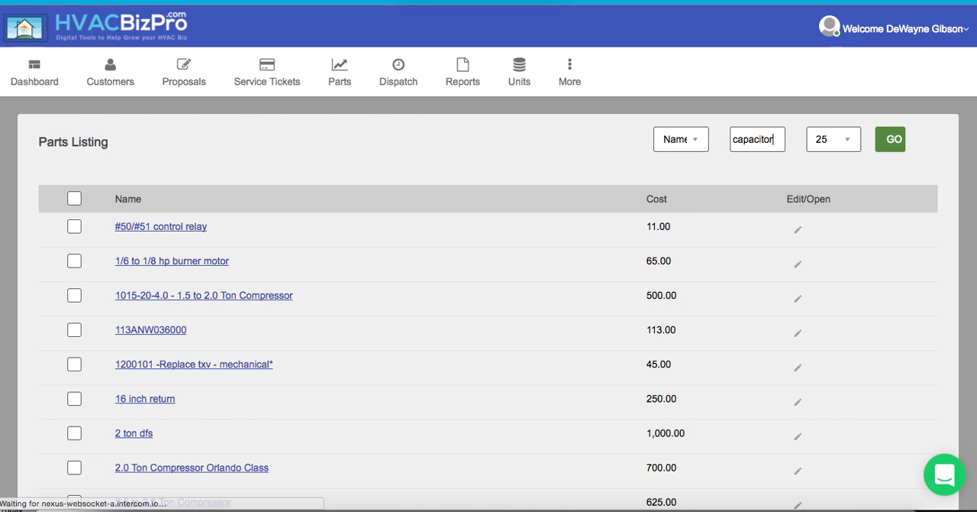
key(Return)
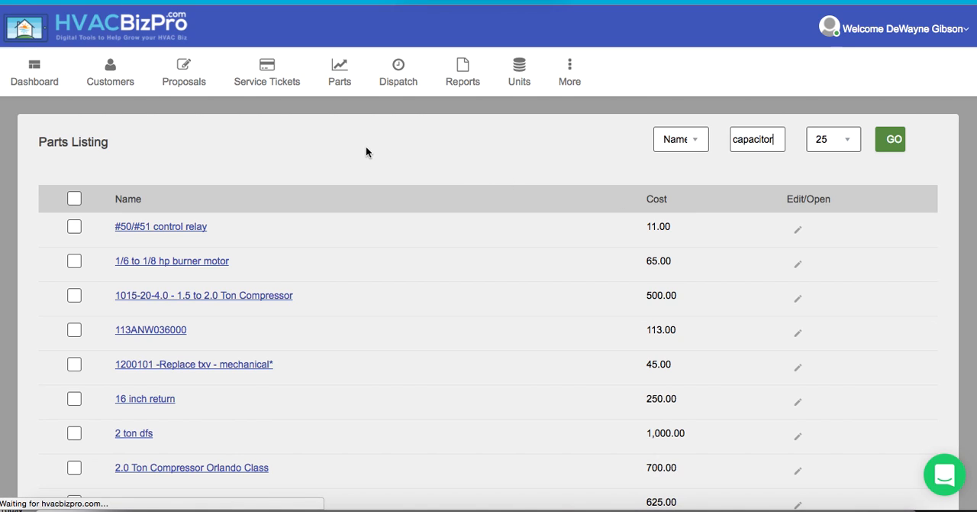
- Open the Capacitor part and review its cost, category and installation times as a primary and secondary part
click(156, 228)
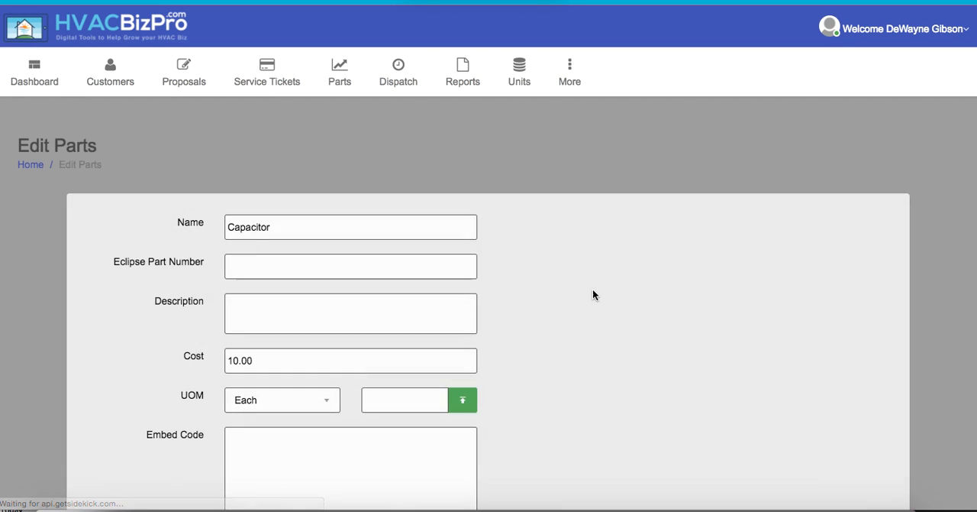
scroll(647, 301, down, 3)
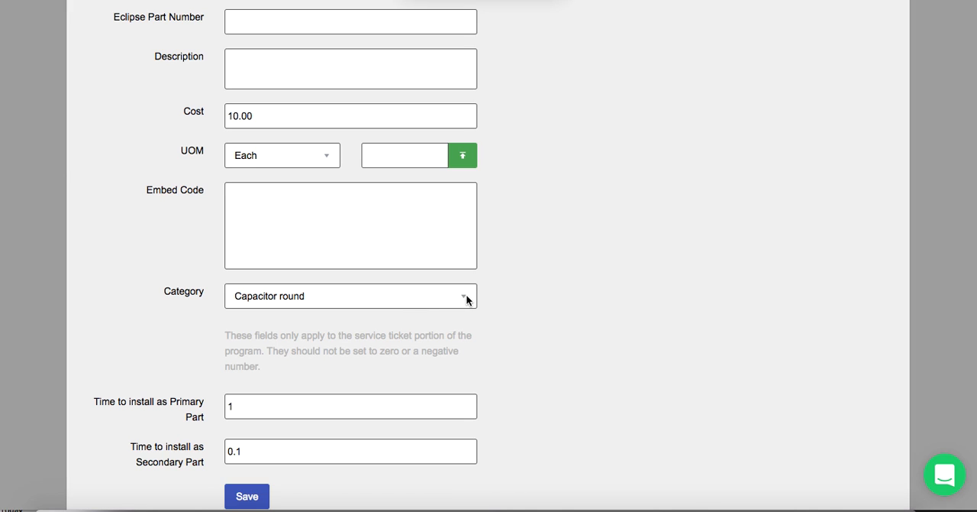
scroll(561, 306, down, 1)
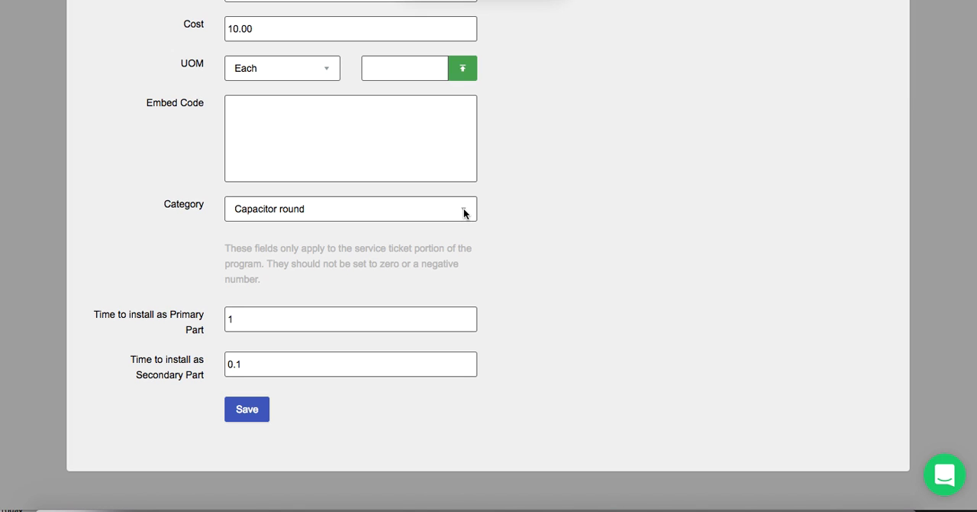
click(273, 318)
click(289, 363)
scroll(556, 256, up, 2)
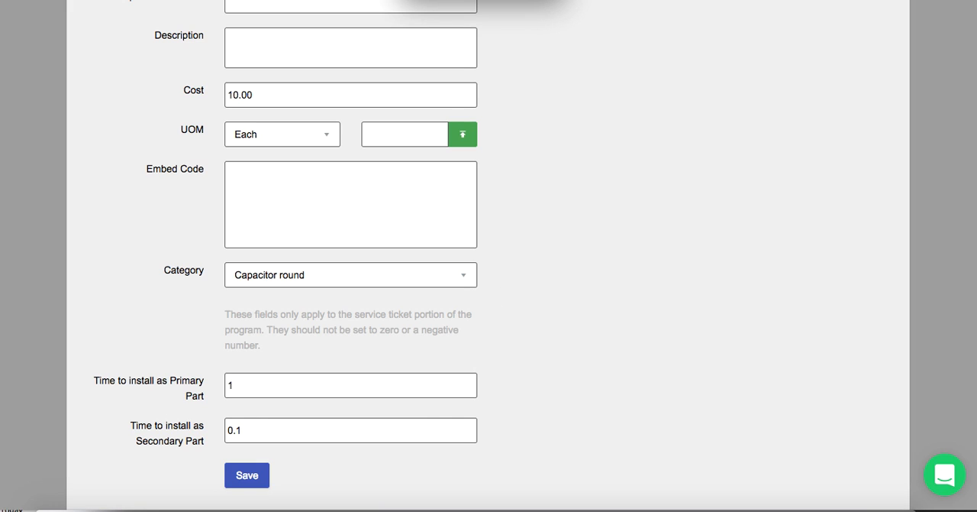
scroll(598, 209, up, 5)
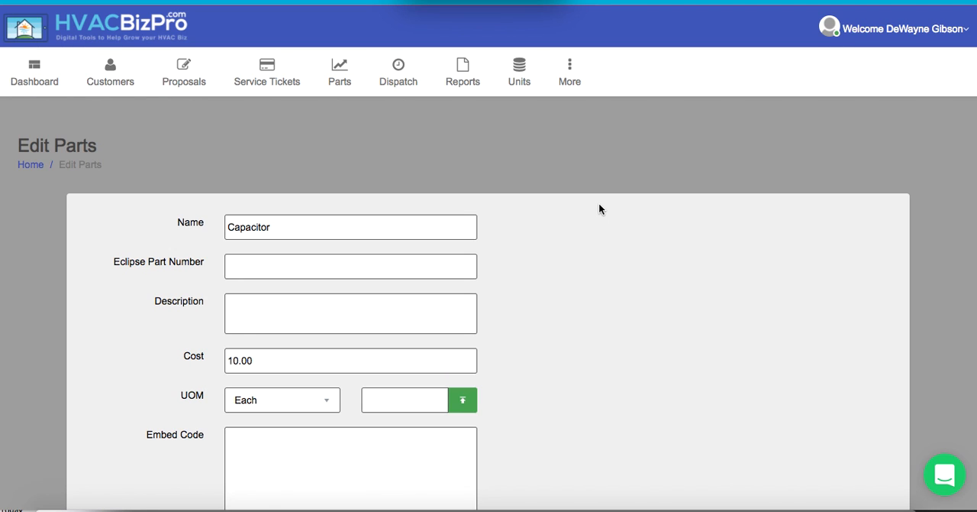
scroll(599, 206, down, 2)
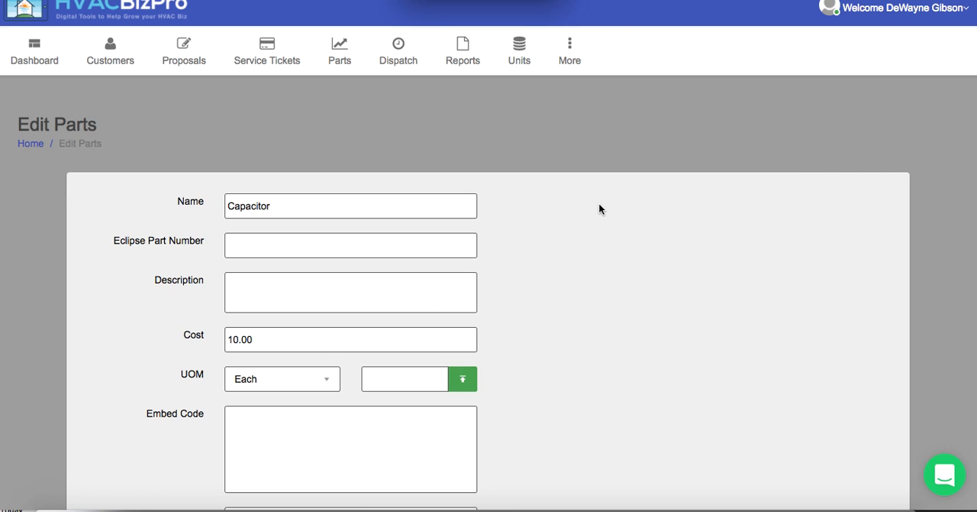
scroll(598, 208, down, 5)
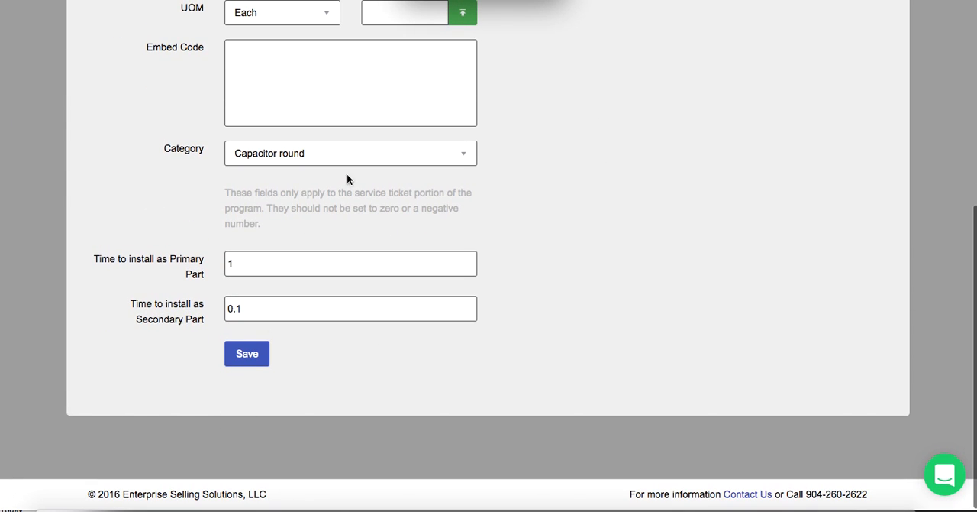